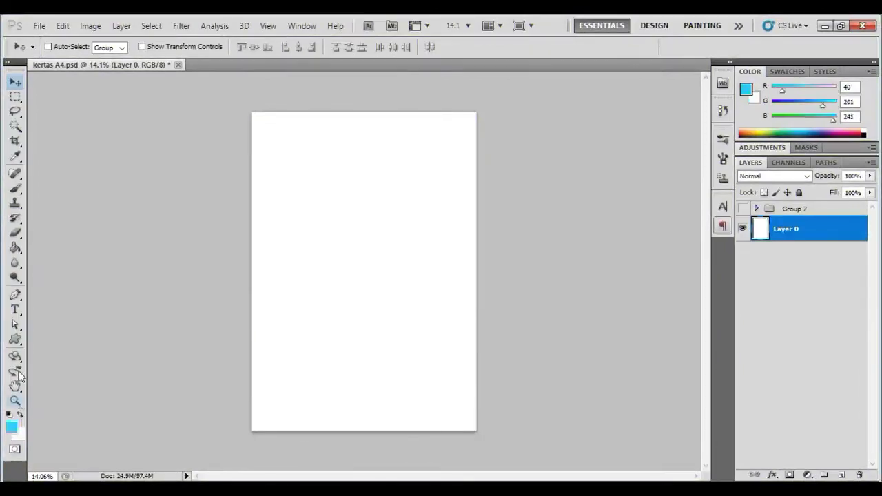
# - Set the foreground colour to near-black with RGB 4, 4, 4
pyautogui.click(11, 429)
pyautogui.click(416, 331)
pyautogui.click(687, 160)
# - Add the horizontal text line "wellcome back to BBC" at 30 pt in the upper part of the page
pyautogui.click(15, 309)
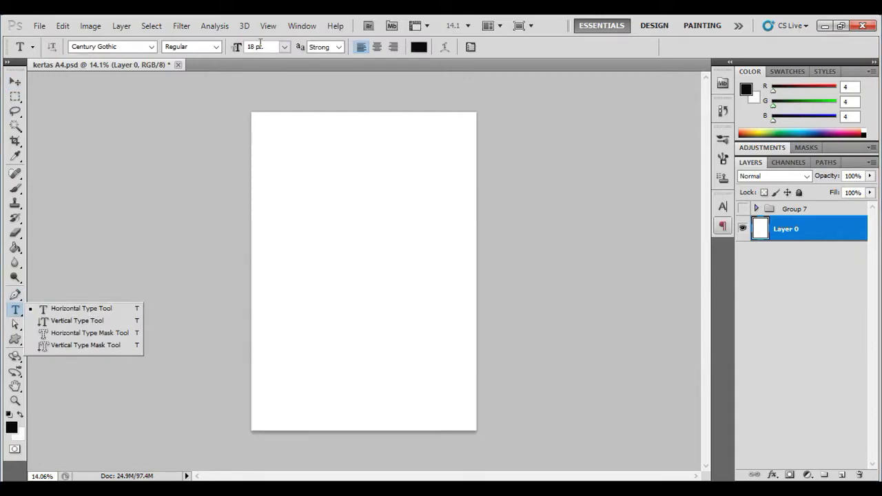
pyautogui.click(284, 47)
pyautogui.click(280, 206)
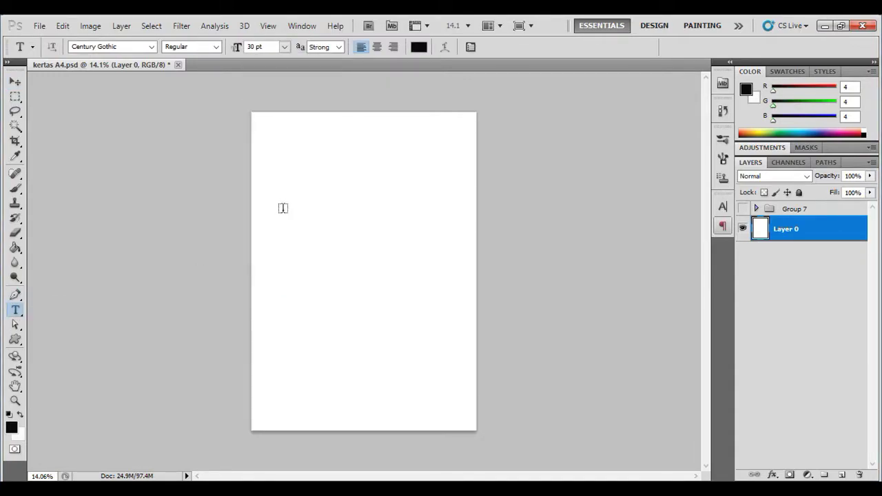
pyautogui.click(282, 209)
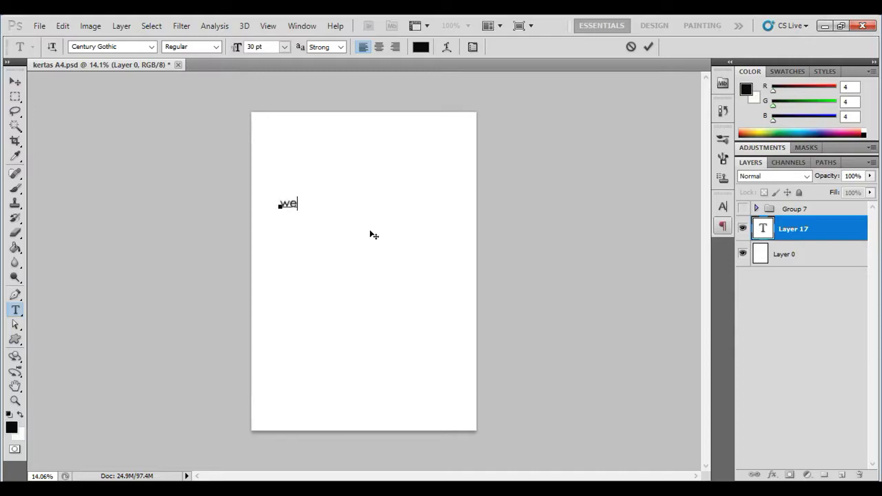
pyautogui.write('wellcome back to')
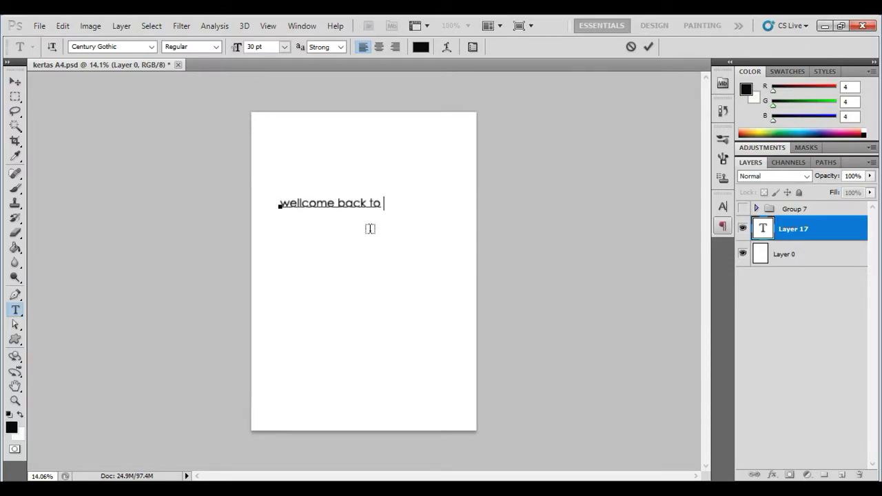
pyautogui.click(652, 46)
# - Centre the "wellcome back to BBC" text horizontally on the Layer 0 page
pyautogui.keyDown('shift'); pyautogui.click(792, 253); pyautogui.keyUp('shift')
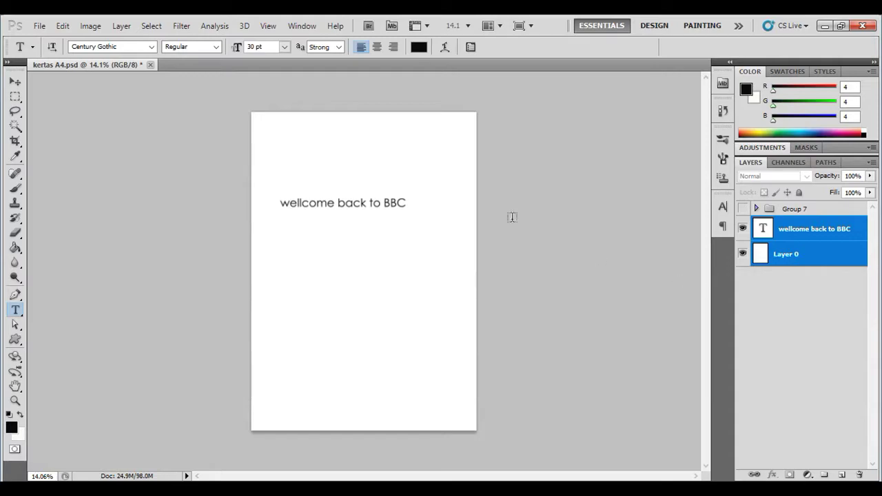
pyautogui.press('v')
pyautogui.click(299, 46)
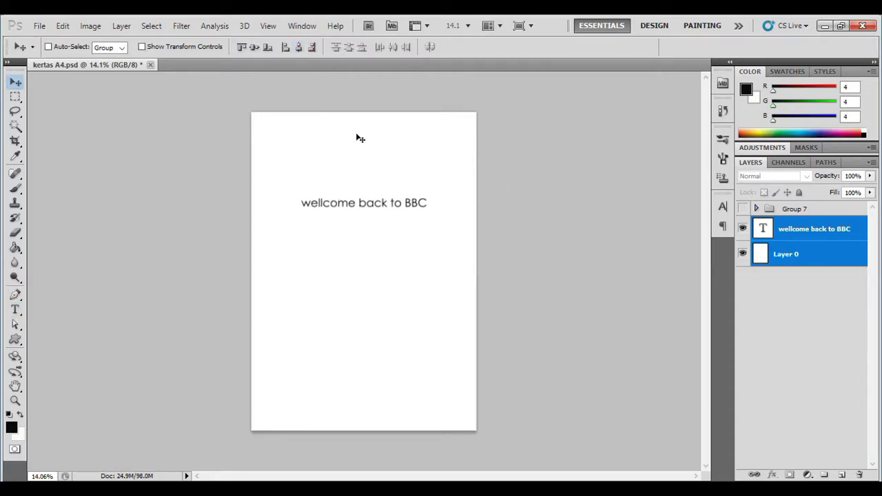
pyautogui.click(786, 230)
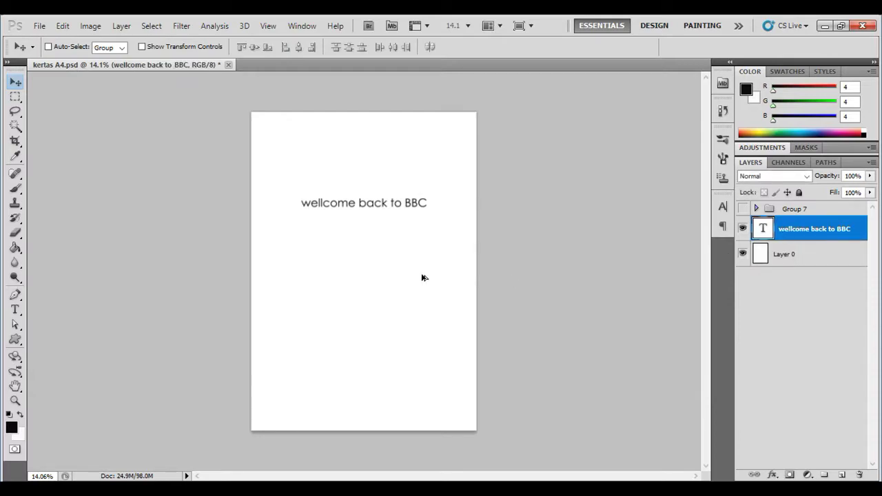
pyautogui.hotkey('alt', '[')
pyautogui.hotkey('ctrl', 'j')
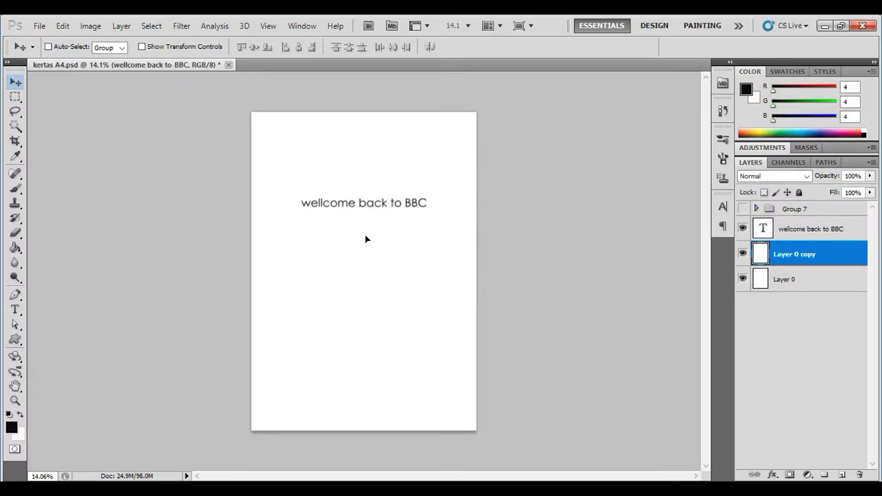
pyautogui.hotkey('ctrl', 'z')
# - Duplicate the welcome text just below itself and replace the copy's wording with "ready lagi desain cv barunya"
pyautogui.click(801, 233)
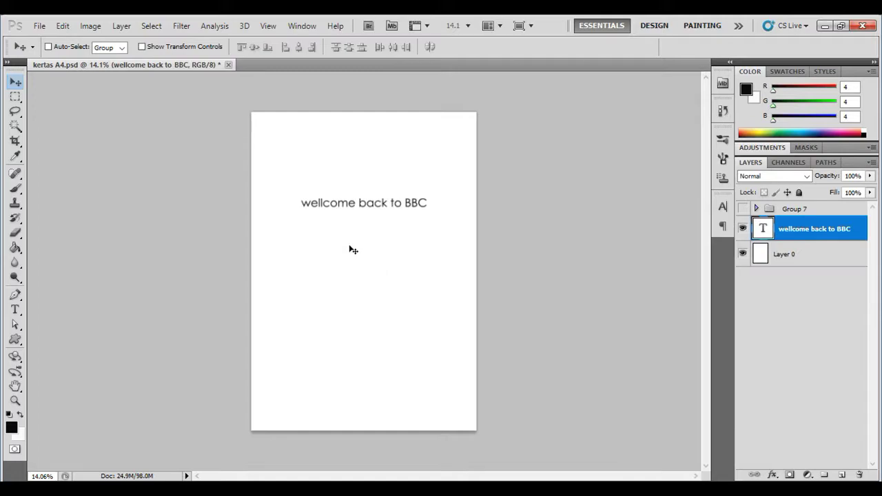
pyautogui.moveTo(361, 206); pyautogui.dragTo(362, 238)
pyautogui.press('t')
pyautogui.click(362, 238)
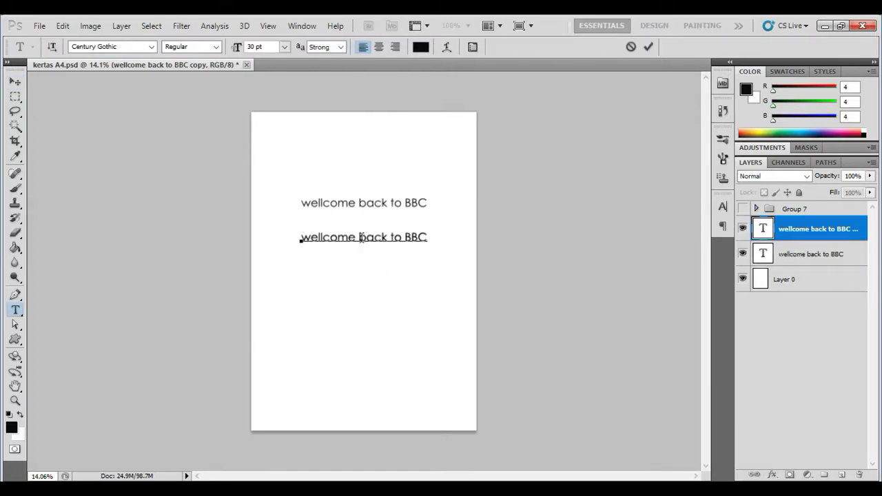
pyautogui.hotkey('ctrl', 'a')
pyautogui.write('ready lagi')
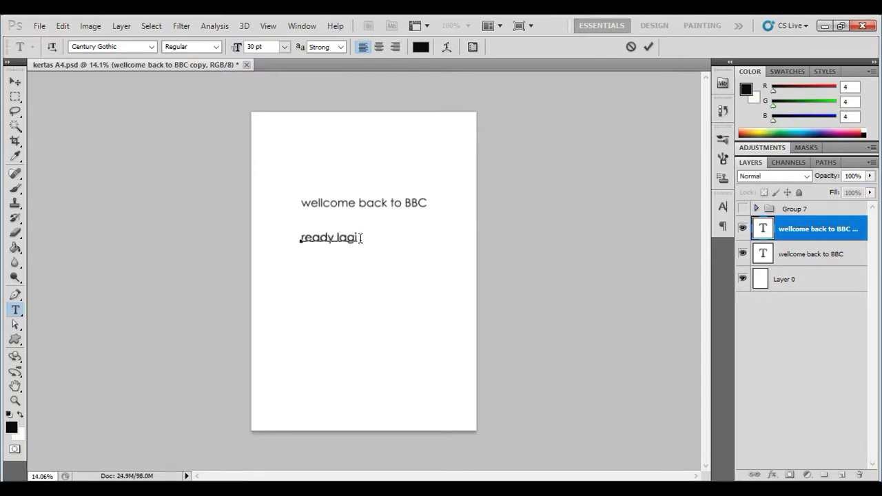
pyautogui.write(' desain cv barunya')
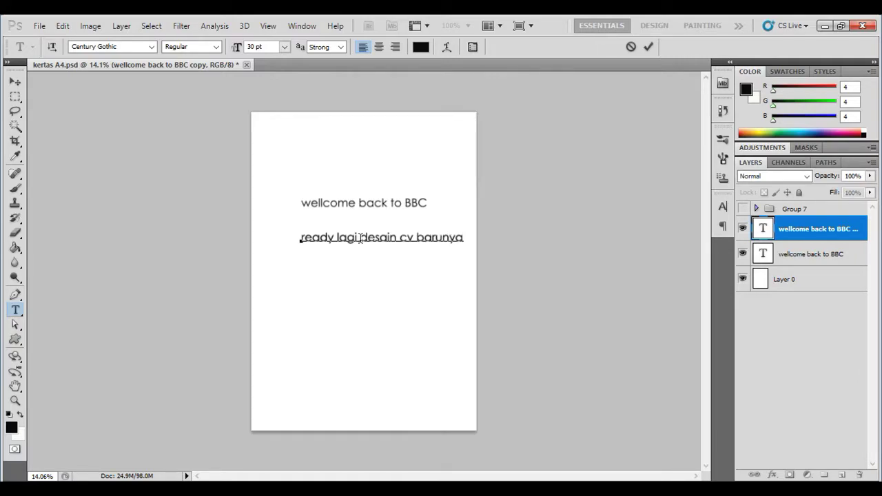
pyautogui.click(648, 47)
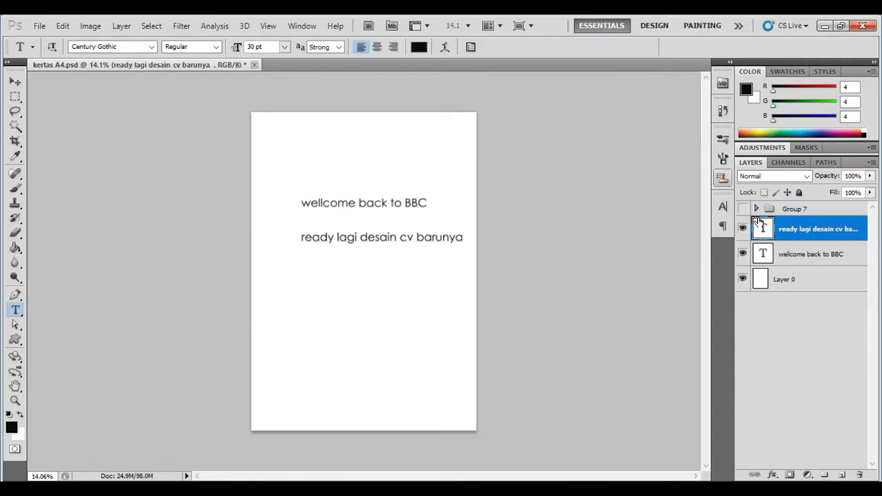
# - Centre the "ready lagi desain cv barunya" text horizontally on the Layer 0 page
pyautogui.keyDown('ctrl'); pyautogui.click(786, 279); pyautogui.keyUp('ctrl')
pyautogui.press('v')
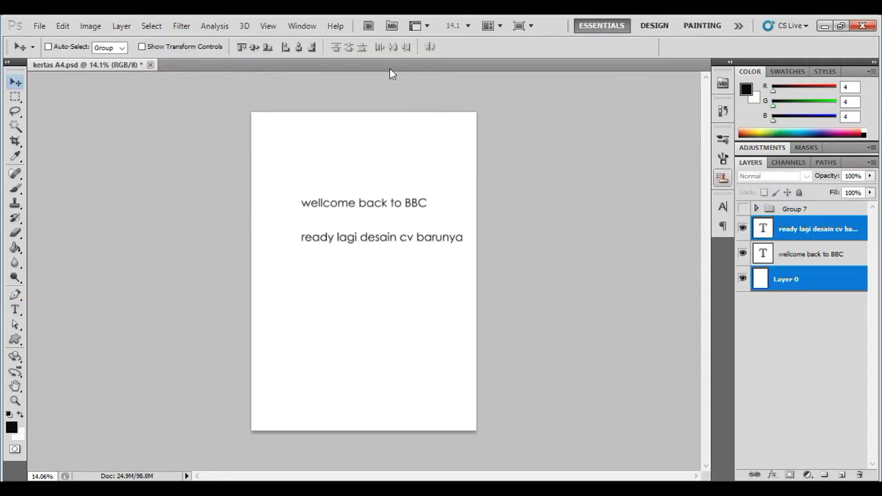
pyautogui.click(299, 47)
# - Duplicate the second text line below itself and replace the copy's wording with "langsung aja cek videonya"
pyautogui.click(796, 240)
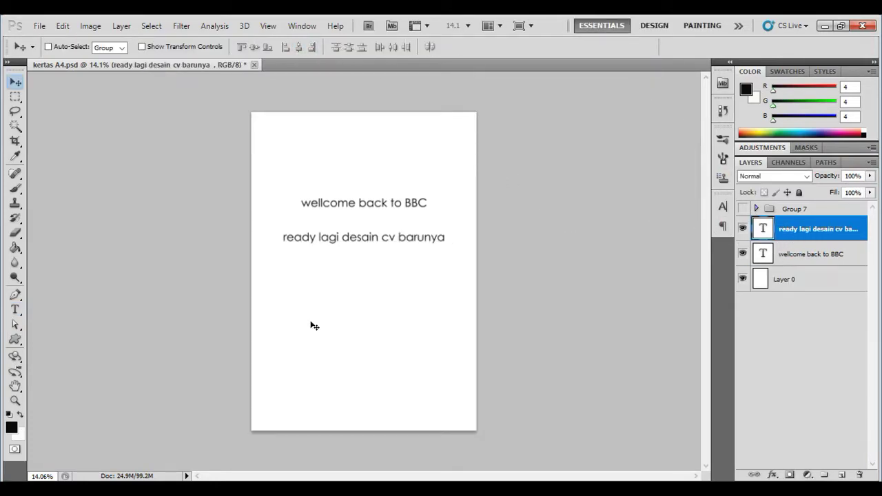
pyautogui.moveTo(336, 244); pyautogui.dragTo(338, 285)
pyautogui.press('t')
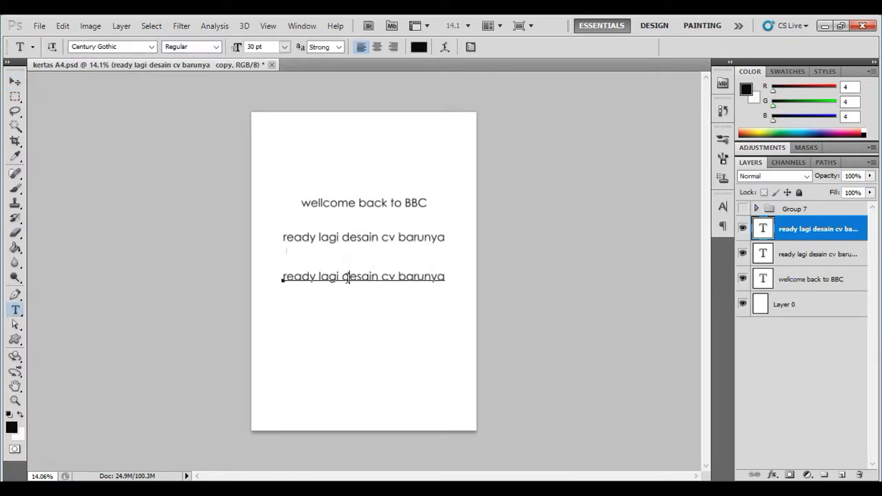
pyautogui.click(348, 284)
pyautogui.hotkey('ctrl', 'a')
pyautogui.write('Jang ')
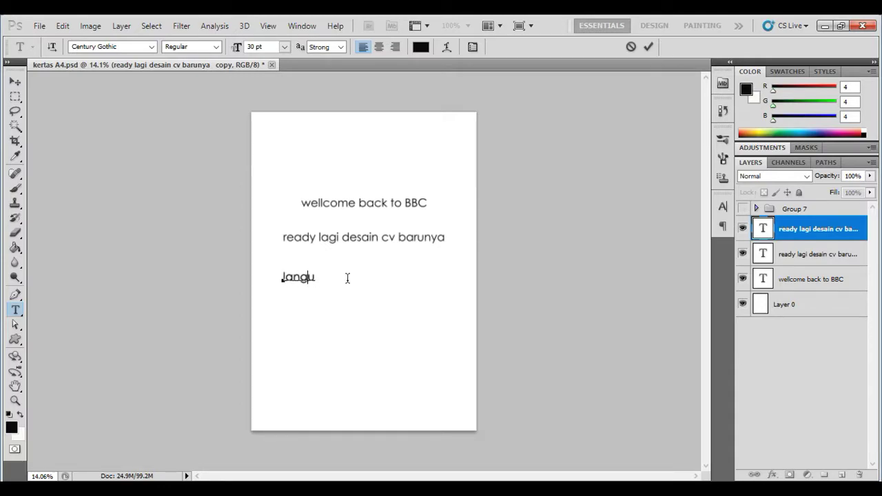
pyautogui.write('sung aja cek vide')
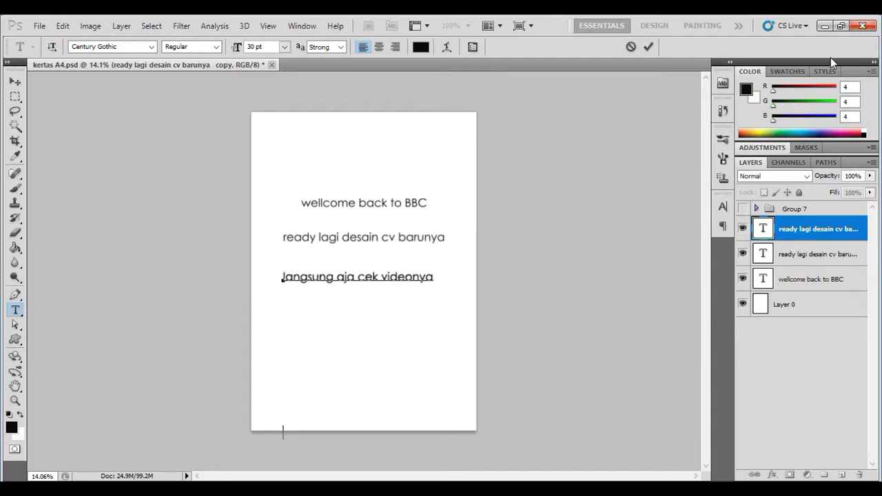
pyautogui.click(648, 47)
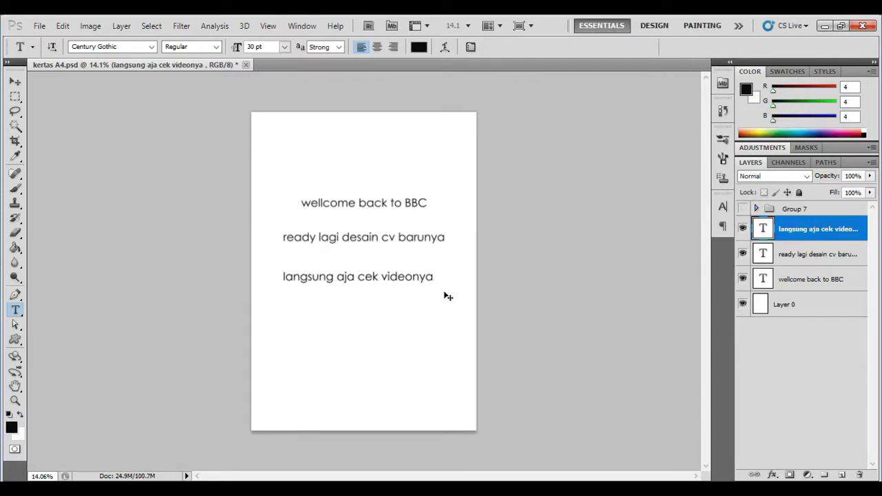
# - Centre the "langsung aja cek videonya" text horizontally on the Layer 0 page
pyautogui.keyDown('ctrl'); pyautogui.click(796, 305); pyautogui.keyUp('ctrl')
pyautogui.press('v')
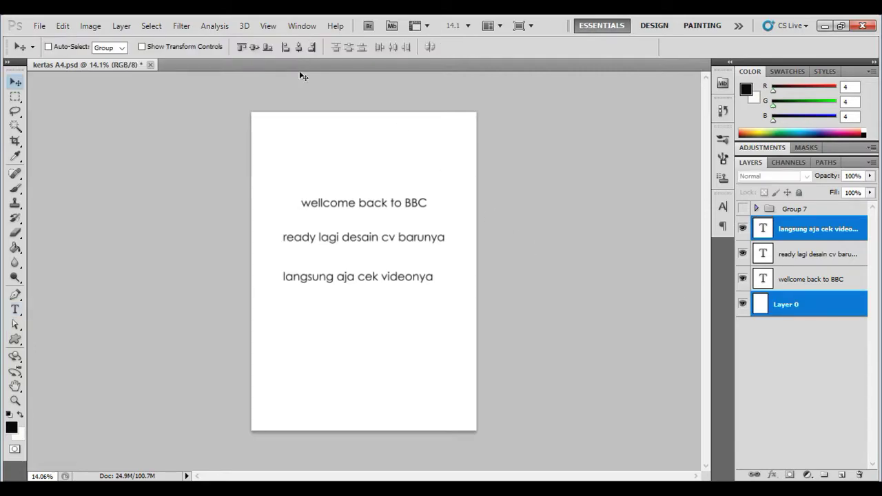
pyautogui.click(295, 47)
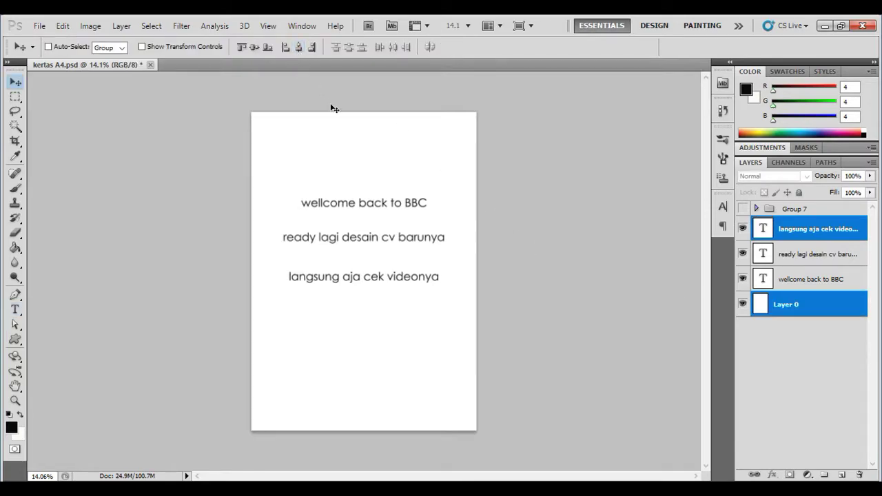
# - Group the three text layers and switch visibility from that group to the Group 7 CV design
pyautogui.click(796, 235)
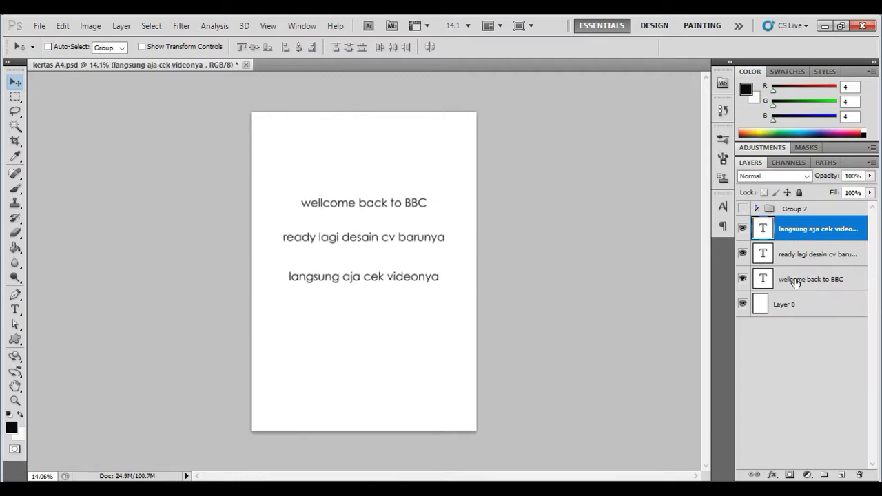
pyautogui.keyDown('shift'); pyautogui.click(796, 282); pyautogui.keyUp('shift')
pyautogui.hotkey('ctrl', 'g')
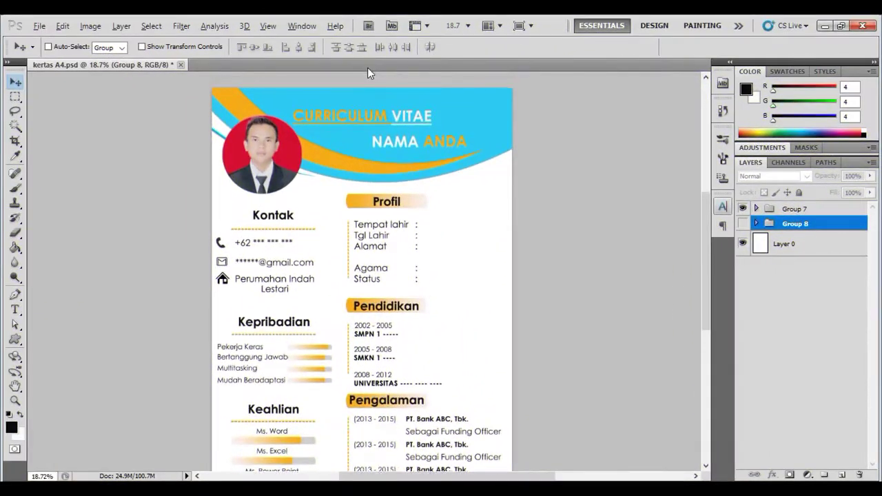
# - Examine the CV design up close from the header and photo through all sections to the footer
pyautogui.scroll(3, 368, 67)
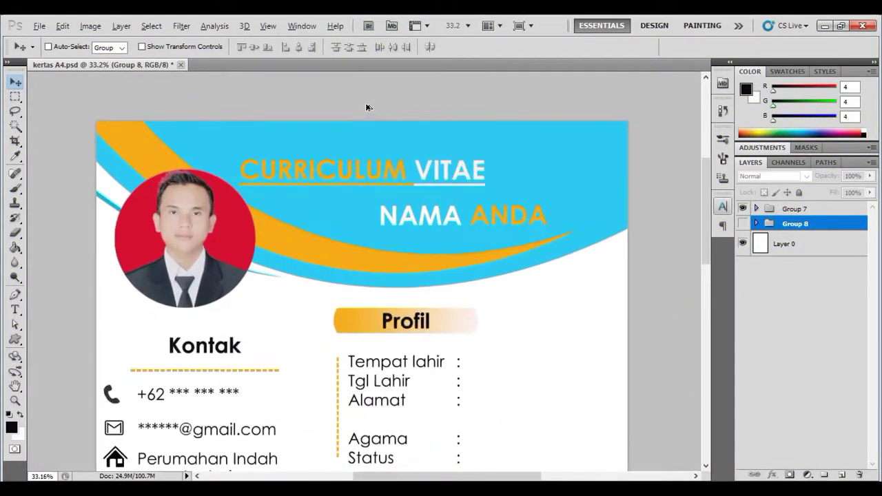
pyautogui.scroll(2, 368, 107)
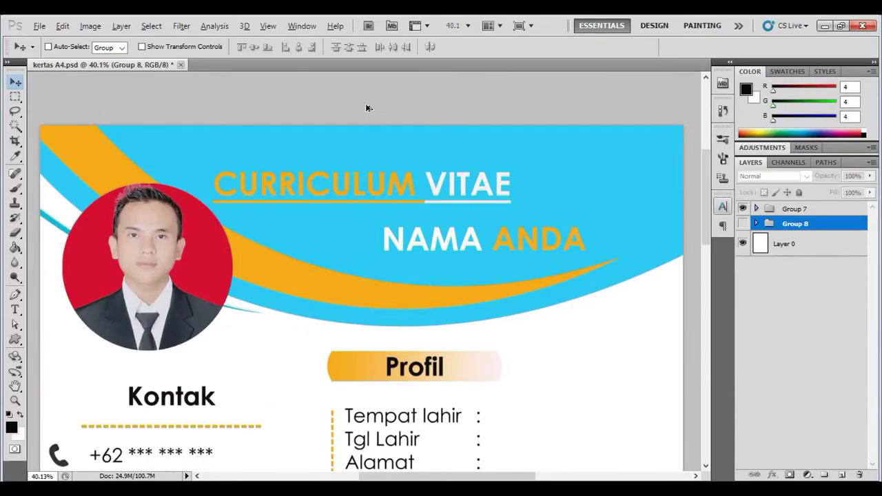
pyautogui.scroll(-3, 367, 107)
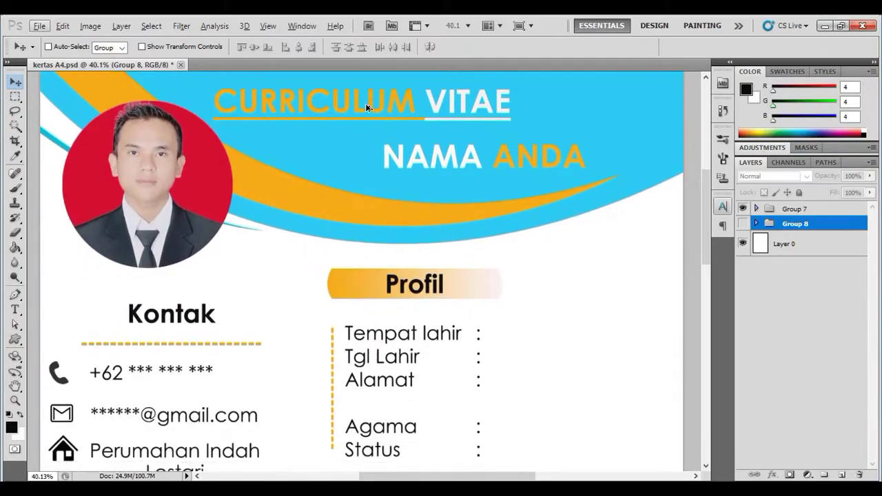
pyautogui.scroll(-3, 367, 107)
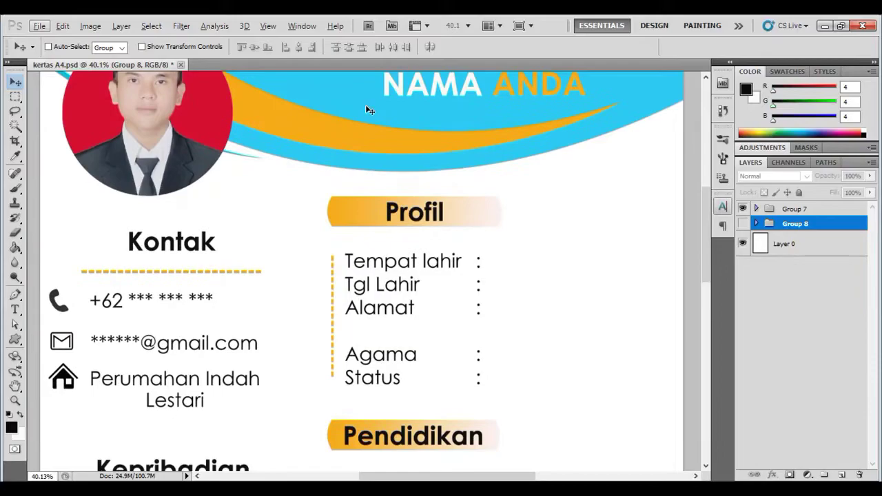
pyautogui.scroll(-3, 368, 110)
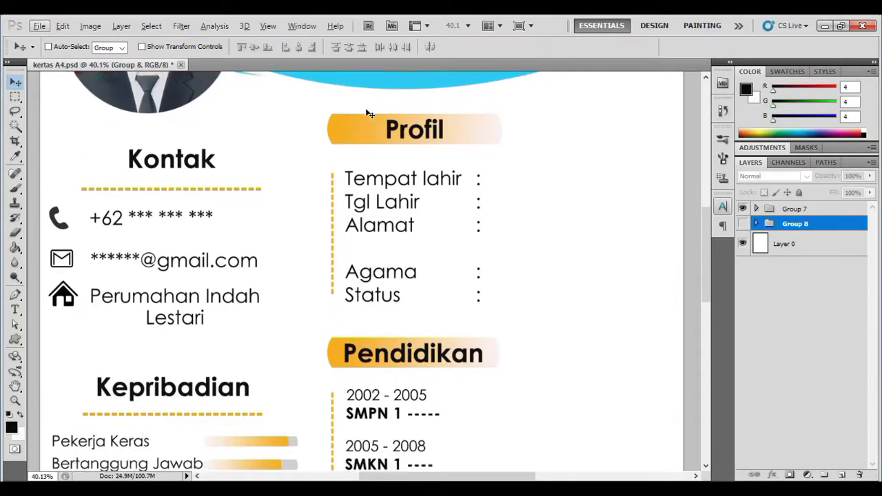
pyautogui.scroll(-3, 367, 112)
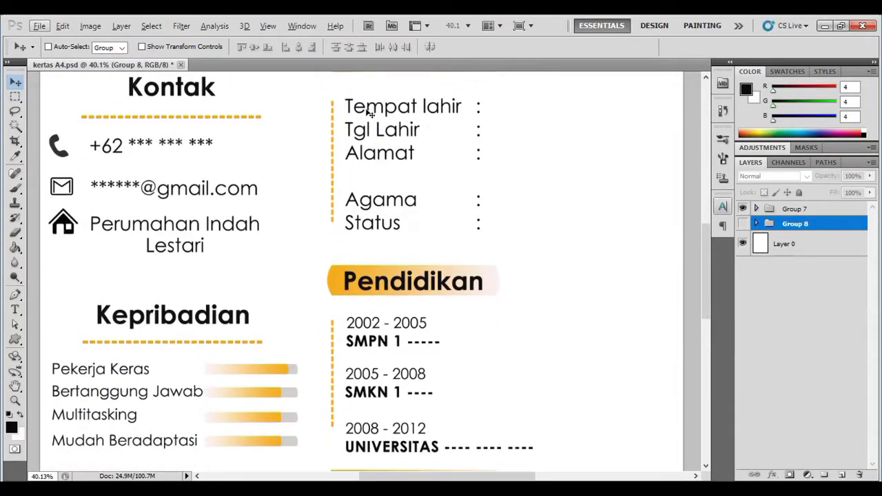
pyautogui.scroll(-3, 368, 112)
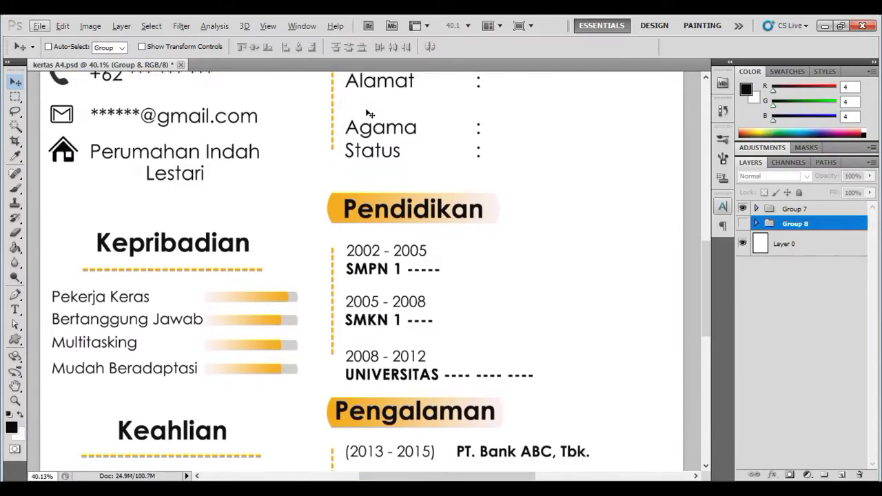
pyautogui.scroll(-3, 369, 113)
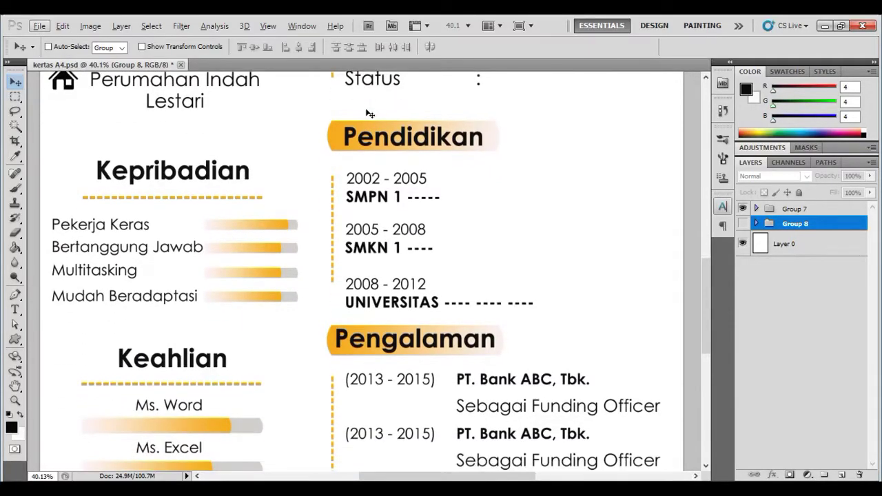
pyautogui.scroll(-3, 370, 113)
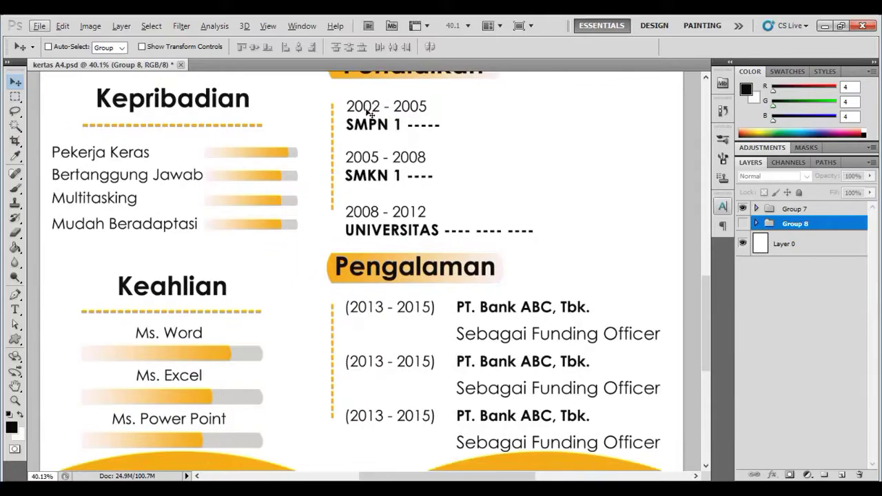
pyautogui.scroll(-3, 369, 113)
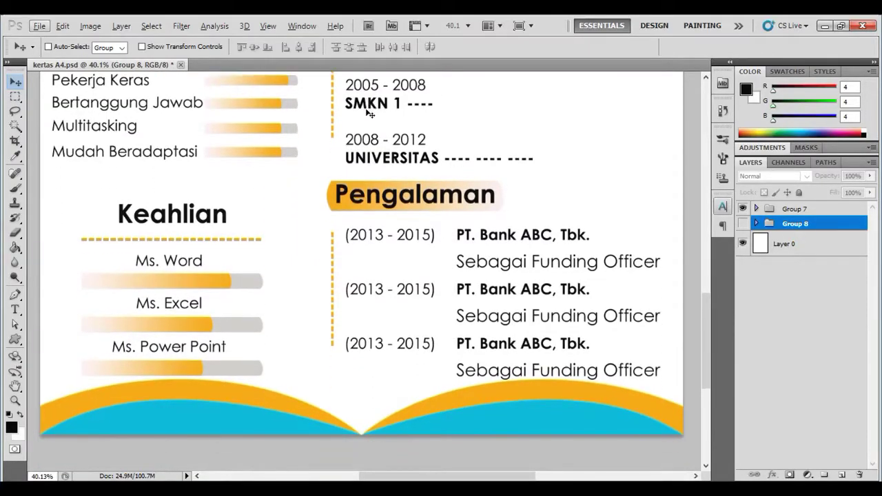
pyautogui.scroll(2, 369, 113)
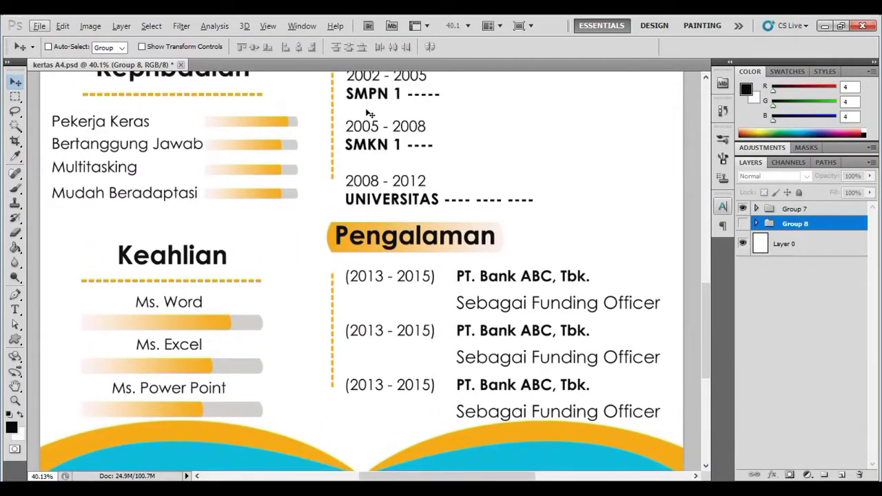
pyautogui.scroll(3, 369, 113)
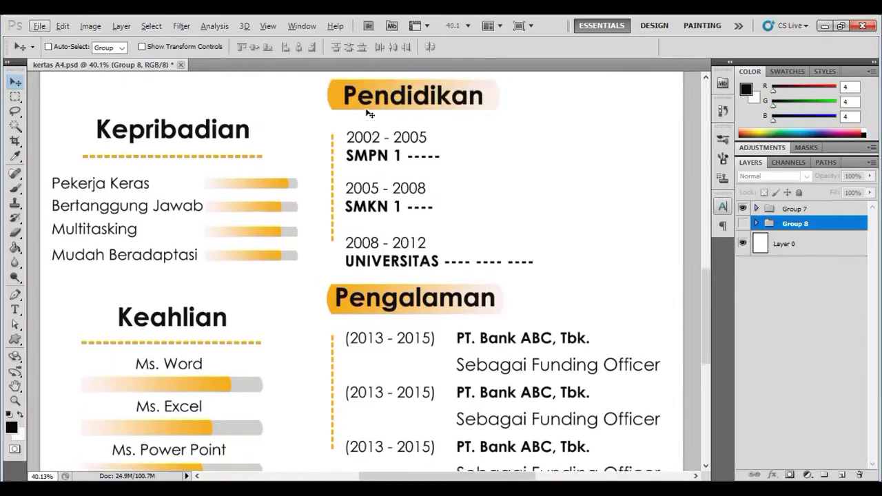
# - Review the CV design from the Pendidikan section back up to the header, ending with the whole page in view
pyautogui.scroll(4, 369, 113)
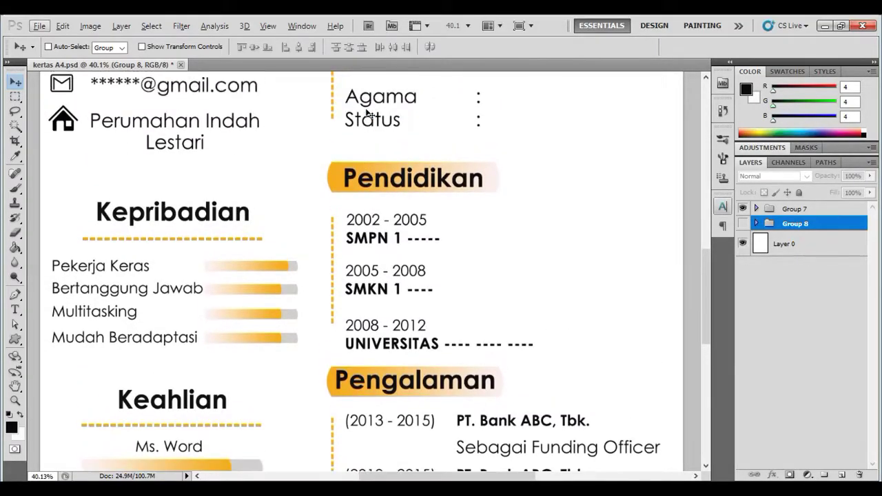
pyautogui.scroll(3, 369, 113)
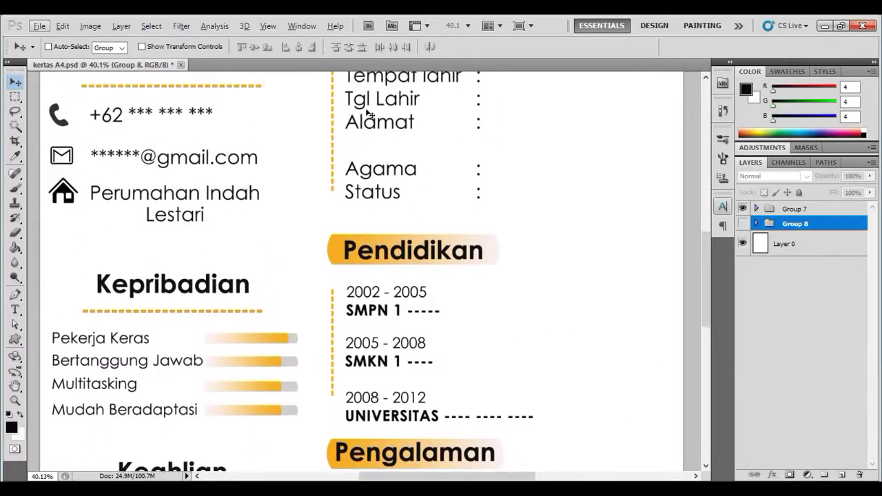
pyautogui.scroll(4, 369, 113)
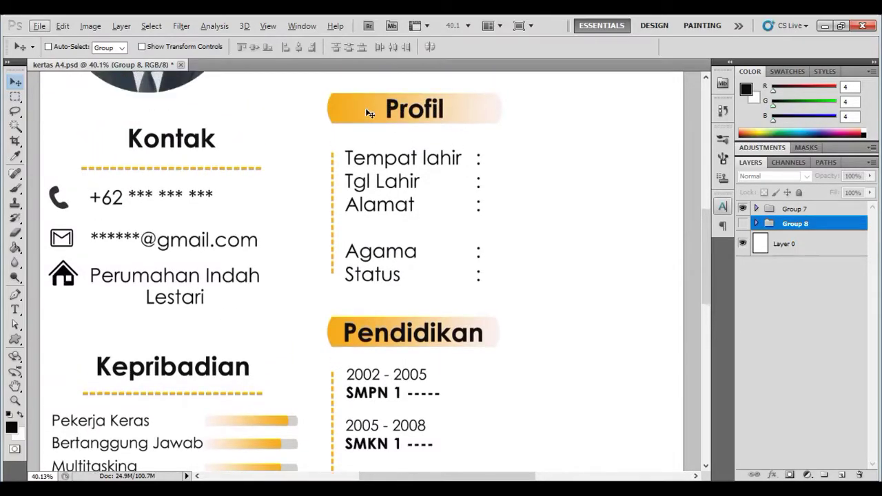
pyautogui.scroll(5, 369, 113)
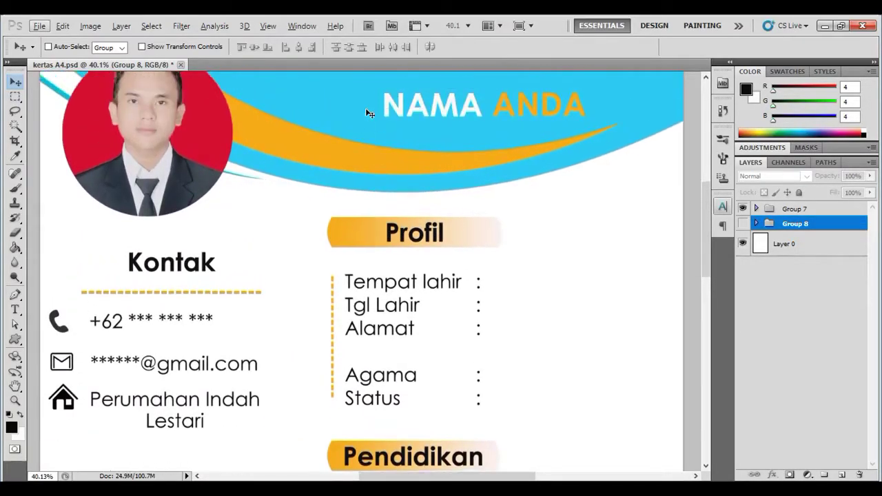
pyautogui.scroll(4, 369, 113)
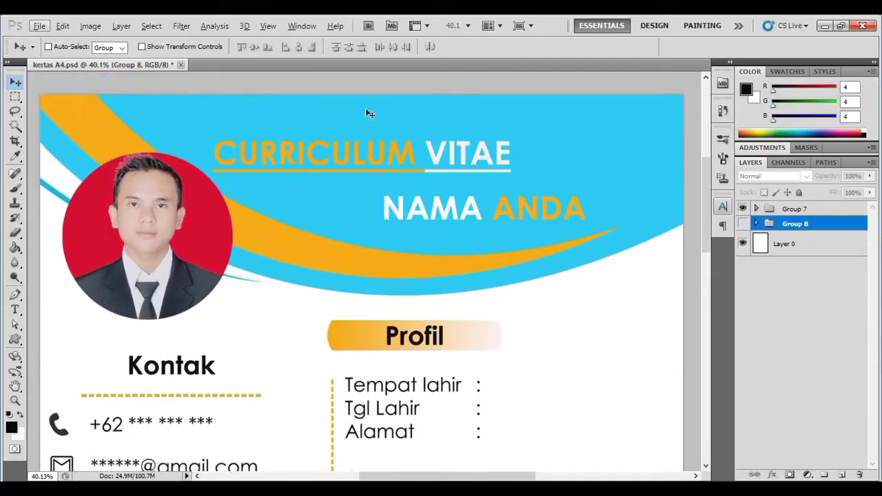
pyautogui.scroll(1, 370, 113)
pyautogui.click(268, 26)
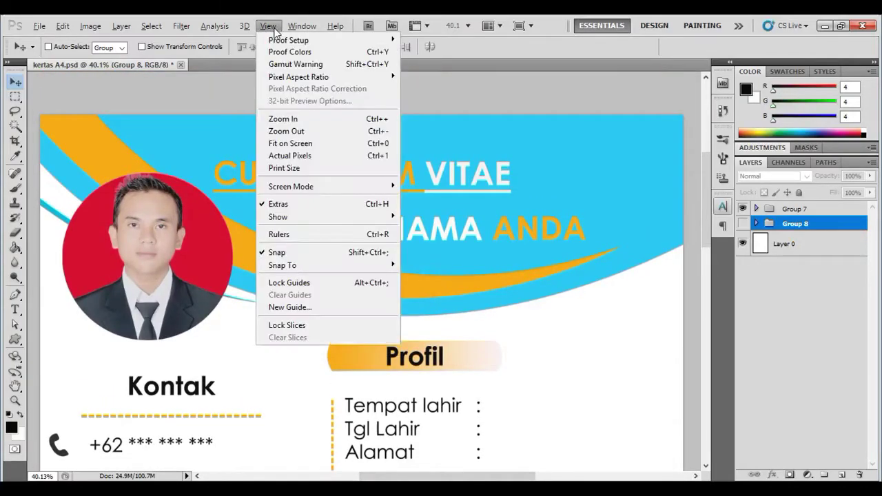
pyautogui.click(314, 143)
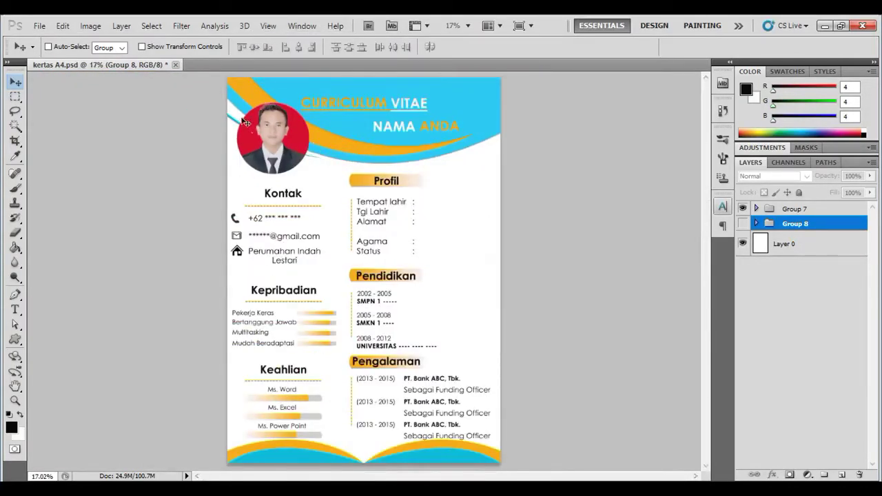
# - Expand Group 7 and briefly hide and reshow its foto group to check the circular portrait photo it contains
pyautogui.scroll(10, 251, 92)
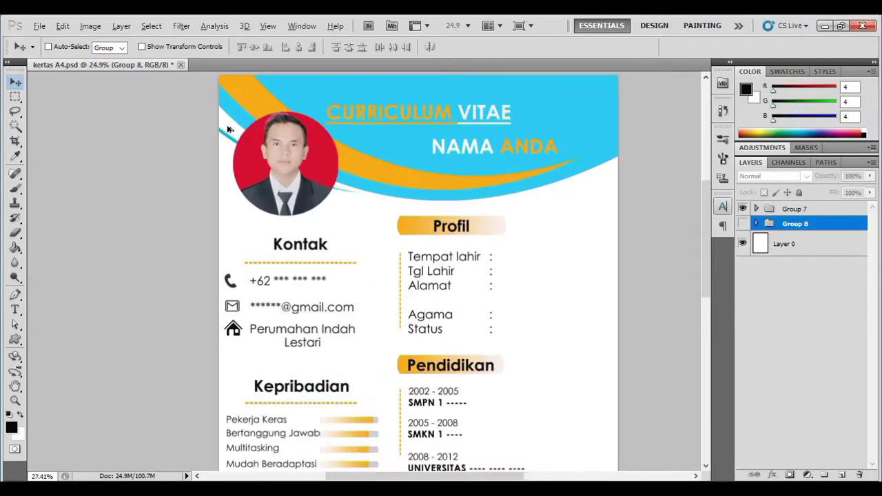
pyautogui.scroll(3, 229, 131)
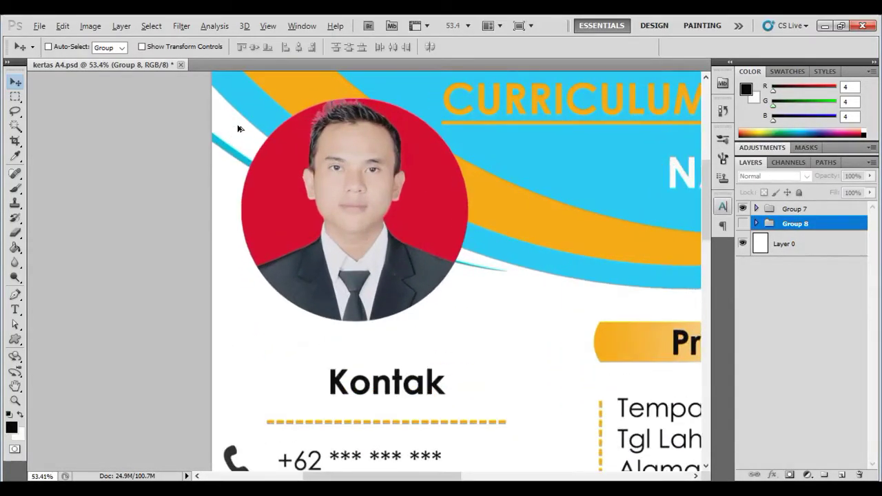
pyautogui.click(756, 208)
pyautogui.scroll(-2, 803, 324)
pyautogui.scroll(-1, 804, 328)
pyautogui.scroll(2, 804, 331)
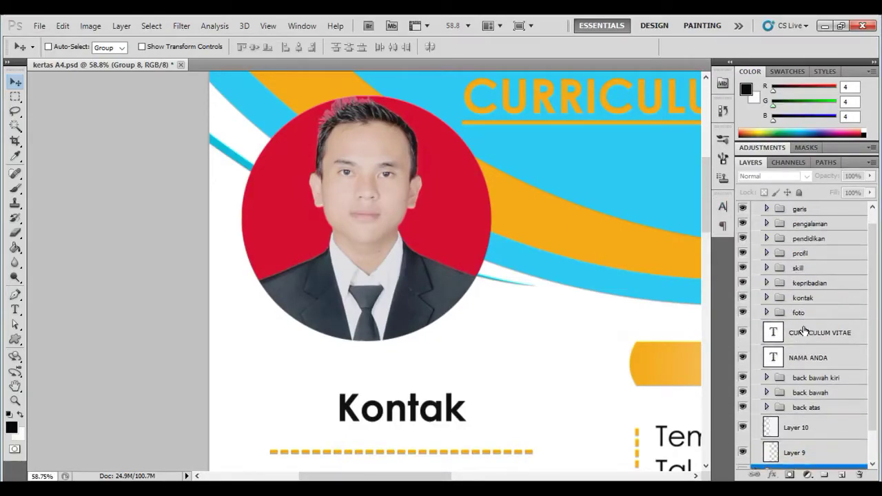
pyautogui.click(743, 313)
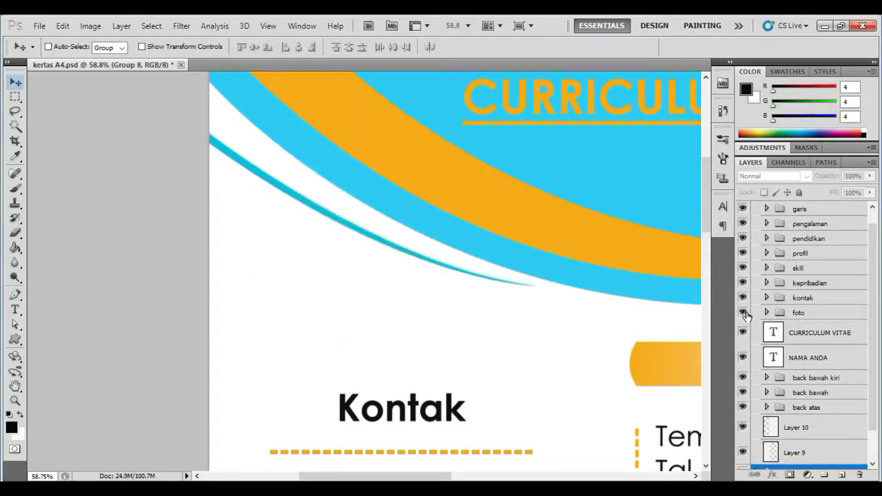
pyautogui.click(743, 313)
# - Hide and reshow the kontak group to check which contact elements it holds
pyautogui.scroll(-5, 477, 355)
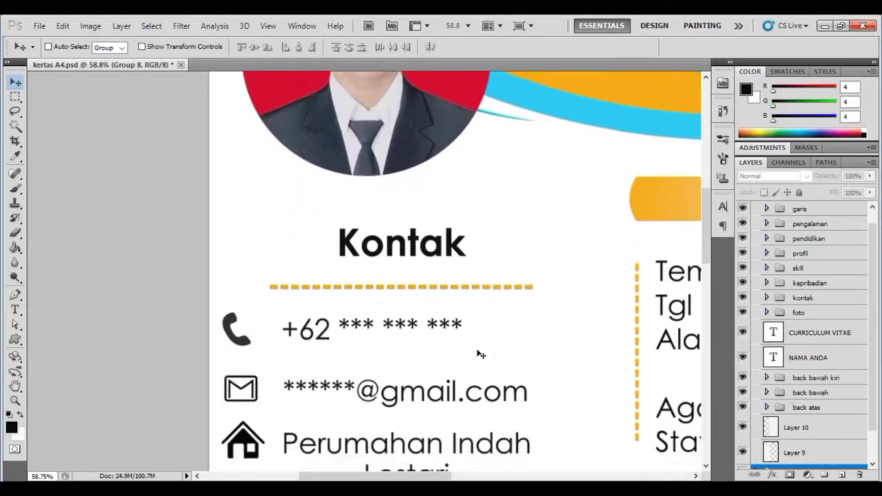
pyautogui.scroll(-2, 481, 354)
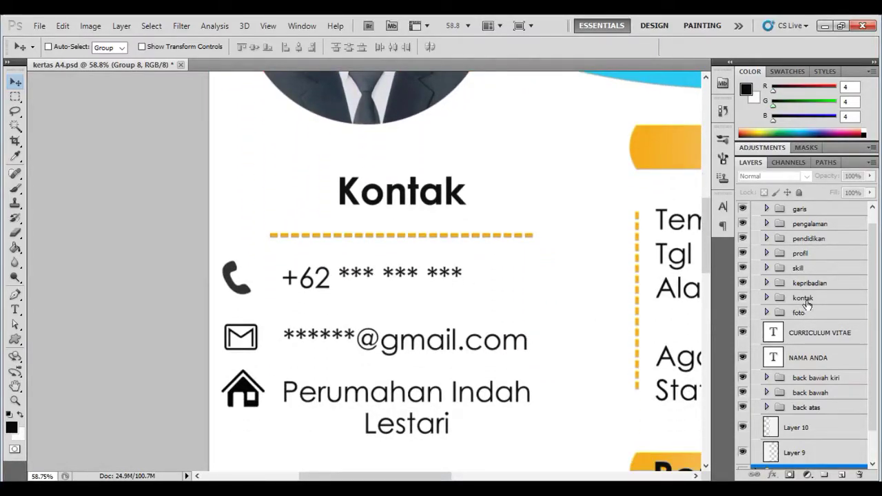
pyautogui.click(743, 298)
pyautogui.click(743, 298)
# - Hide and reshow the kepribadian group to check the personality traits and bars it holds
pyautogui.scroll(-7, 551, 320)
pyautogui.scroll(-6, 551, 321)
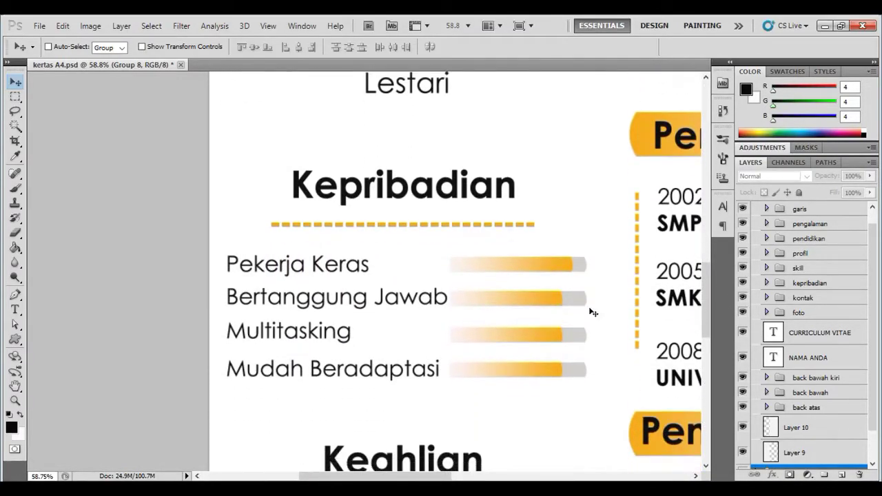
pyautogui.click(743, 284)
pyautogui.click(743, 283)
# - Hide and reshow the skill group to check the Keahlian heading and software skill bars it holds
pyautogui.scroll(-6, 502, 330)
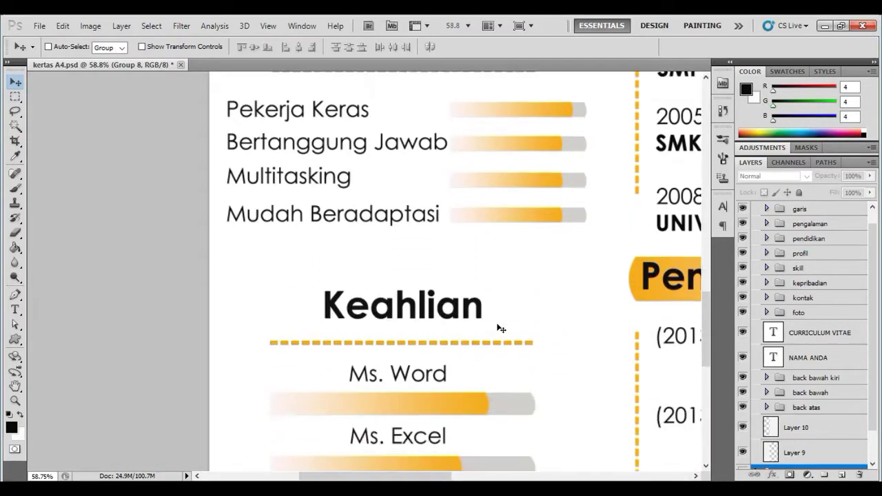
pyautogui.scroll(-4, 501, 329)
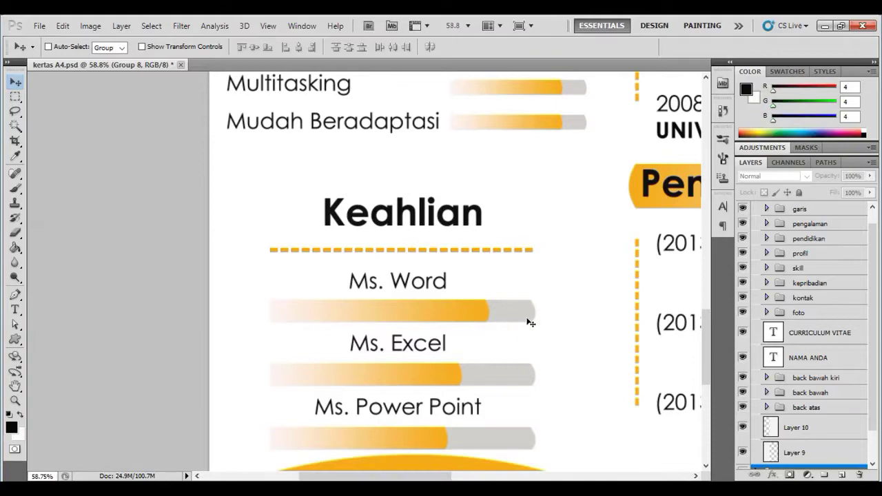
pyautogui.click(742, 269)
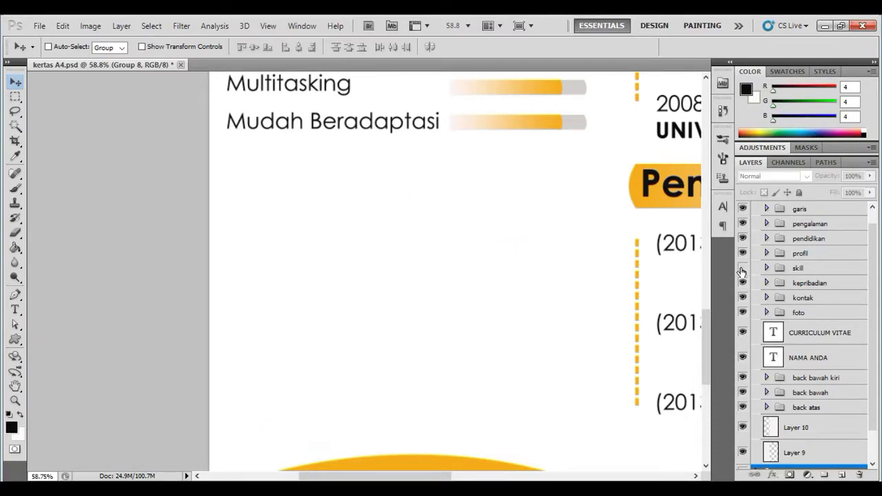
pyautogui.click(742, 269)
# - Hide and reshow the pengalaman group to check the work experience entries above the footer
pyautogui.scroll(-4, 595, 335)
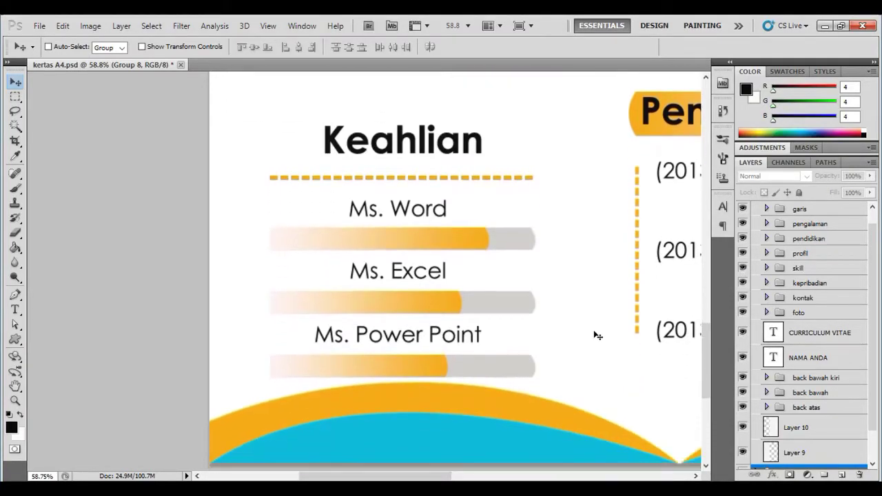
pyautogui.scroll(-1, 597, 336)
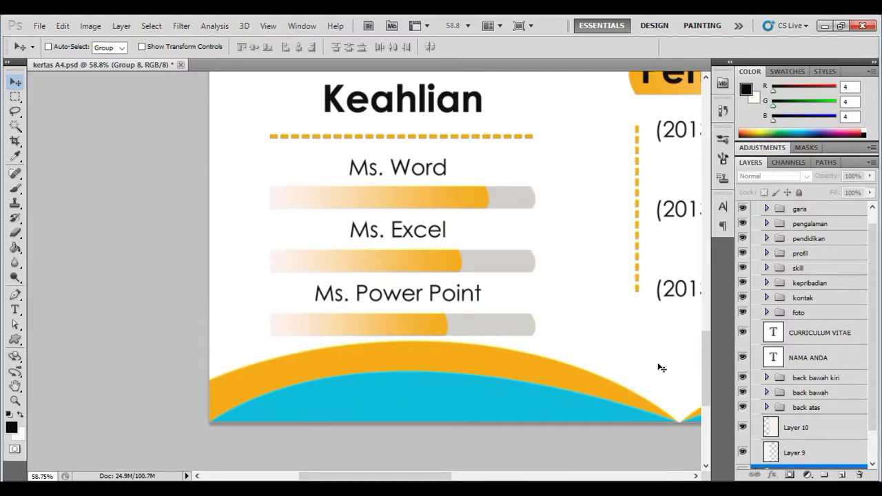
pyautogui.moveTo(667, 359); pyautogui.dragTo(182, 404)
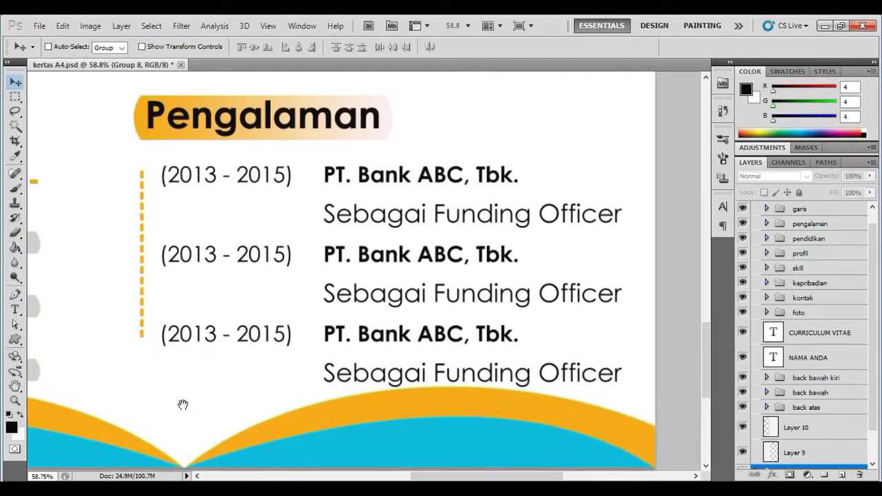
pyautogui.click(743, 223)
pyautogui.click(742, 223)
# - Hide and reshow the pendidikan group to check the education entries it holds
pyautogui.scroll(8, 348, 306)
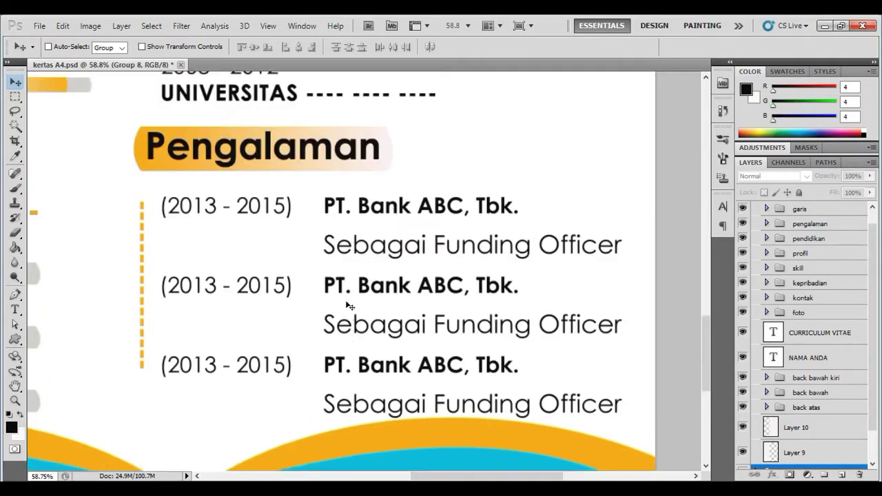
pyautogui.scroll(4, 348, 305)
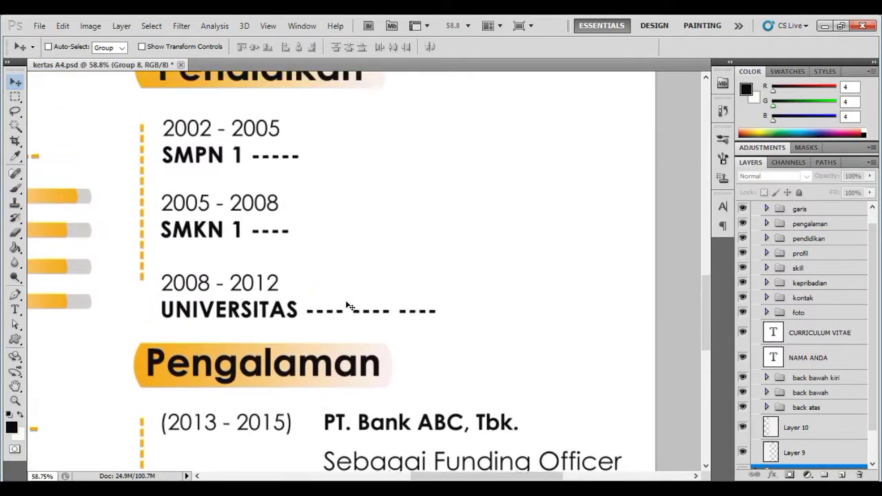
pyautogui.click(743, 238)
pyautogui.click(743, 238)
# - Toggle the visibility of the profil group to check the personal detail fields it holds
pyautogui.scroll(4, 414, 327)
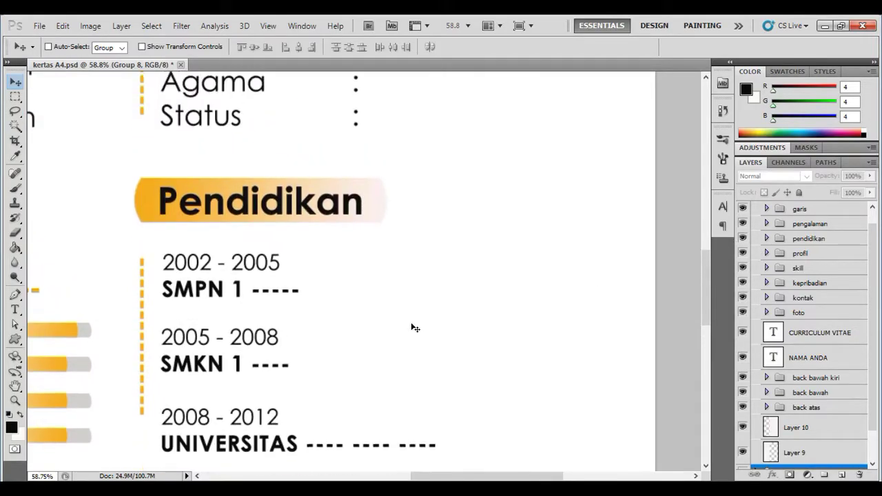
pyautogui.scroll(7, 415, 328)
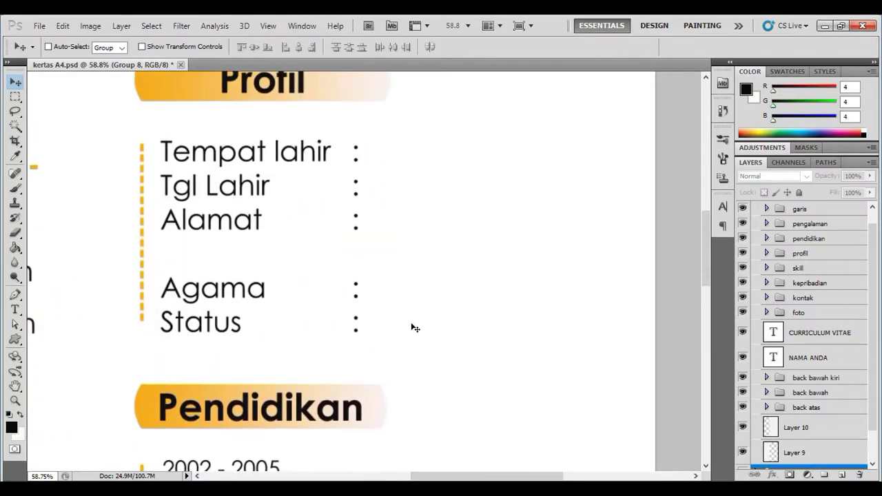
pyautogui.scroll(1, 415, 328)
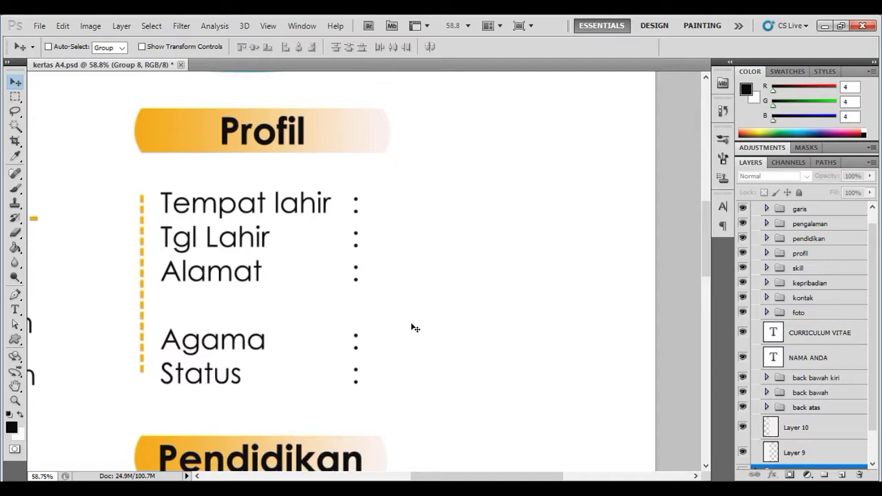
pyautogui.click(743, 253)
# - Hide and reshow the NAMA ANDA text layer to check its place in the header
pyautogui.scroll(3, 324, 309)
pyautogui.scroll(3, 327, 310)
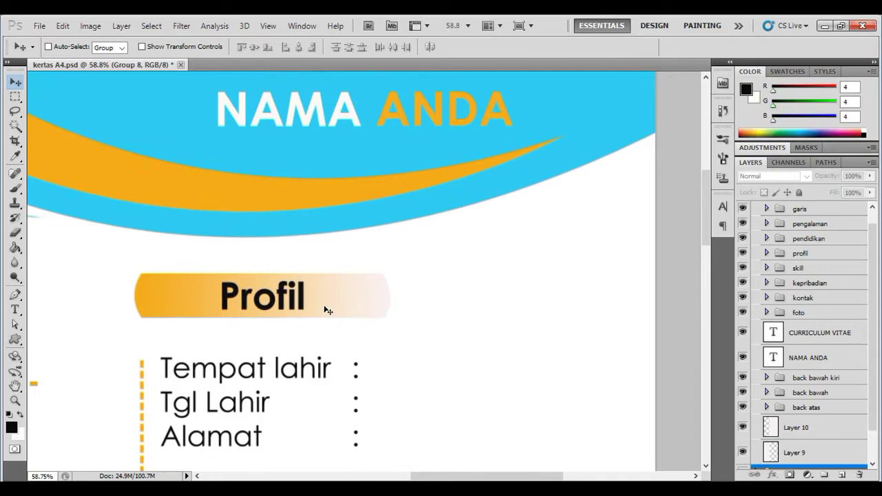
pyautogui.click(742, 358)
pyautogui.click(742, 357)
# - Hide and reshow the CURRICULUM VITAE text layer to check the underlined title in the header
pyautogui.scroll(2, 407, 330)
pyautogui.scroll(2, 407, 331)
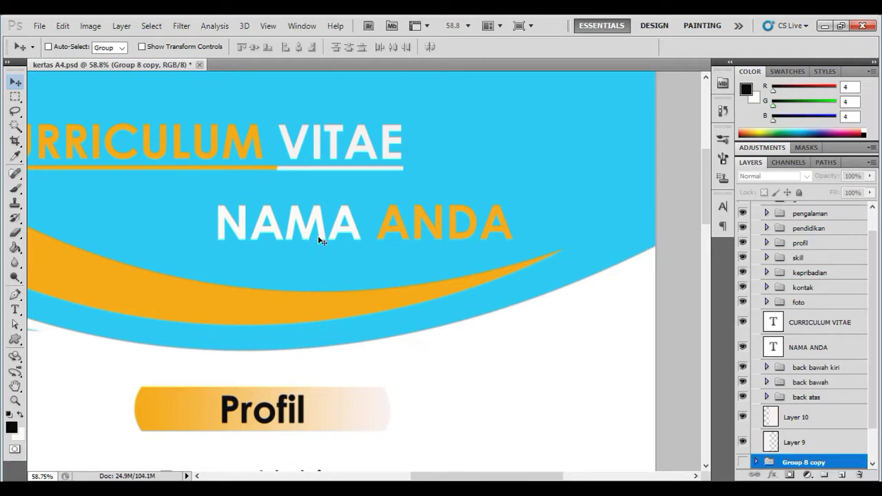
pyautogui.moveTo(223, 250); pyautogui.dragTo(322, 262)
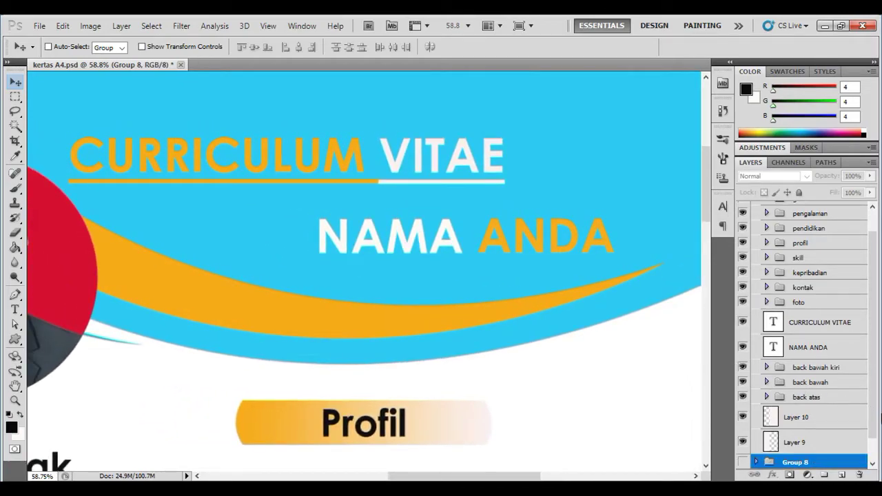
pyautogui.click(742, 323)
pyautogui.click(742, 323)
# - Review the complete CV page from the header down to the footer and collapse Group 7
pyautogui.click(269, 27)
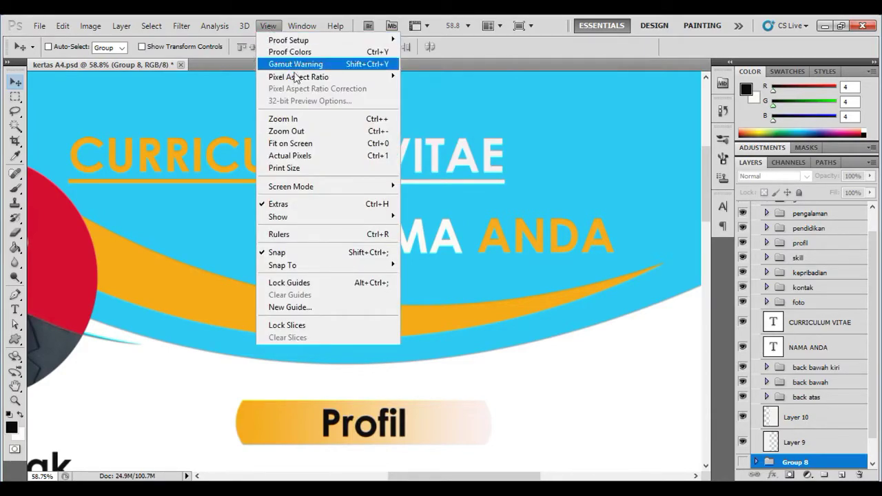
pyautogui.press('Escape')
pyautogui.hotkey('ctrl', '0')
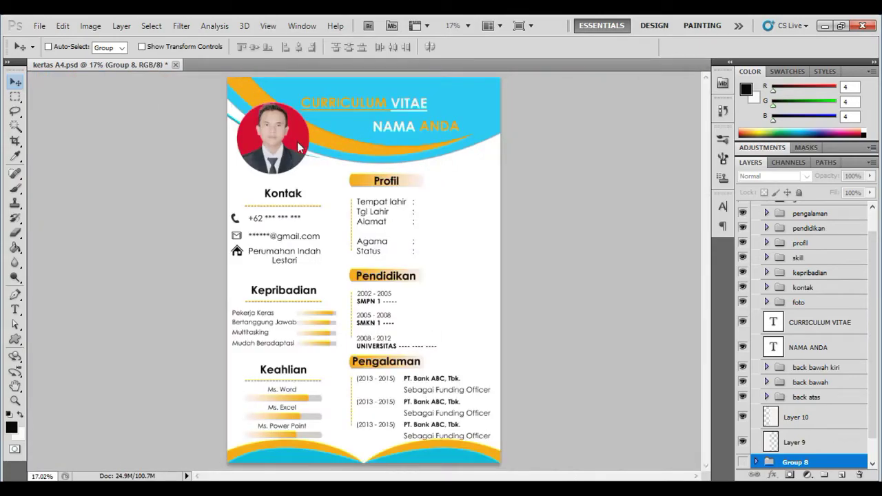
pyautogui.scroll(5, 366, 85)
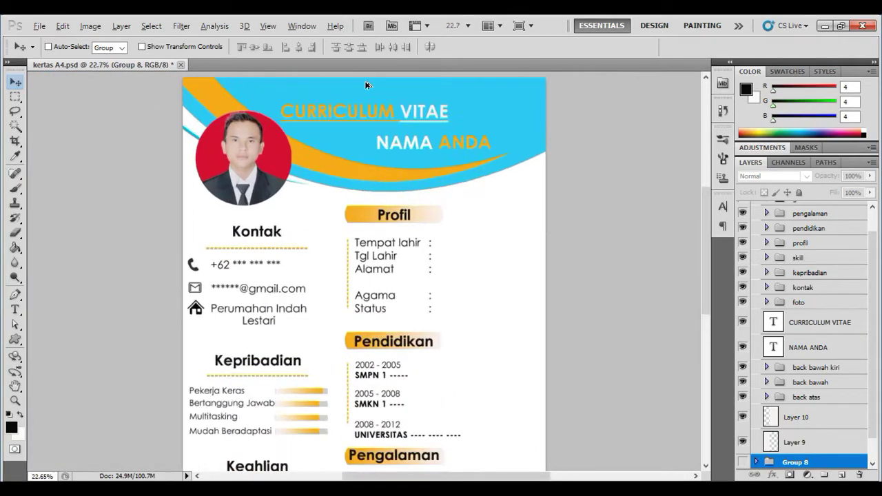
pyautogui.scroll(-3, 366, 84)
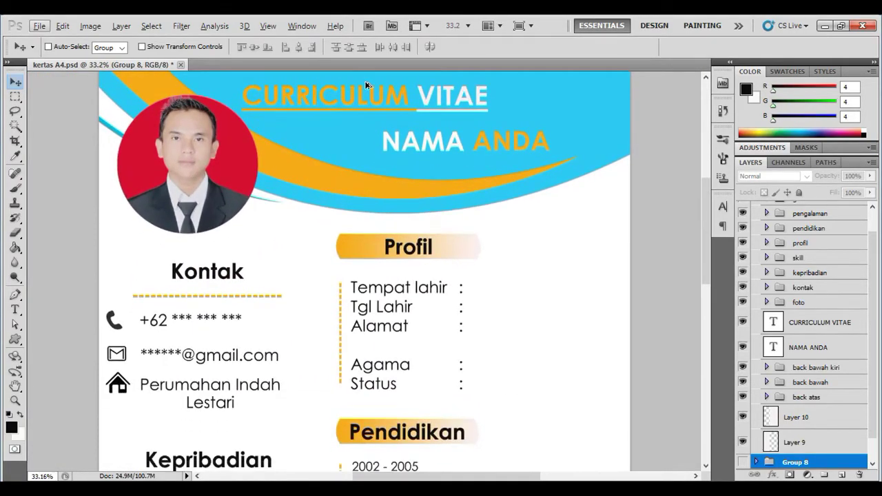
pyautogui.scroll(-5, 367, 101)
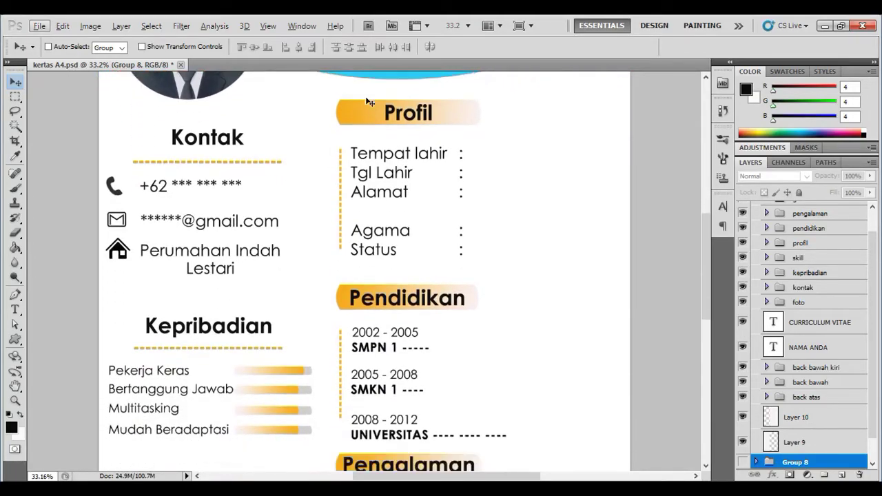
pyautogui.scroll(-4, 368, 102)
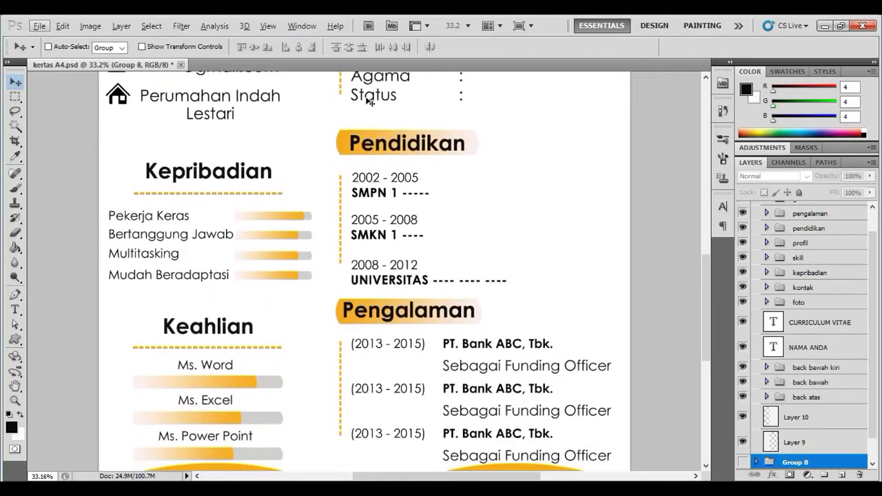
pyautogui.scroll(-4, 370, 102)
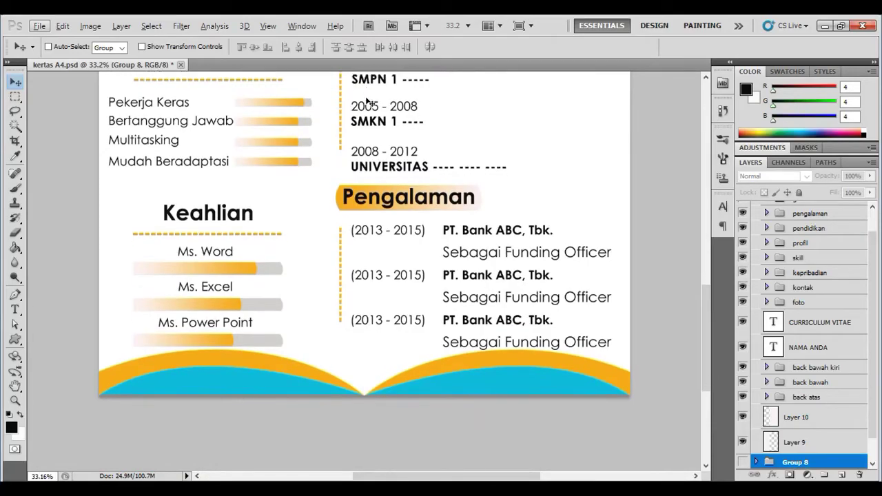
pyautogui.scroll(-1, 375, 147)
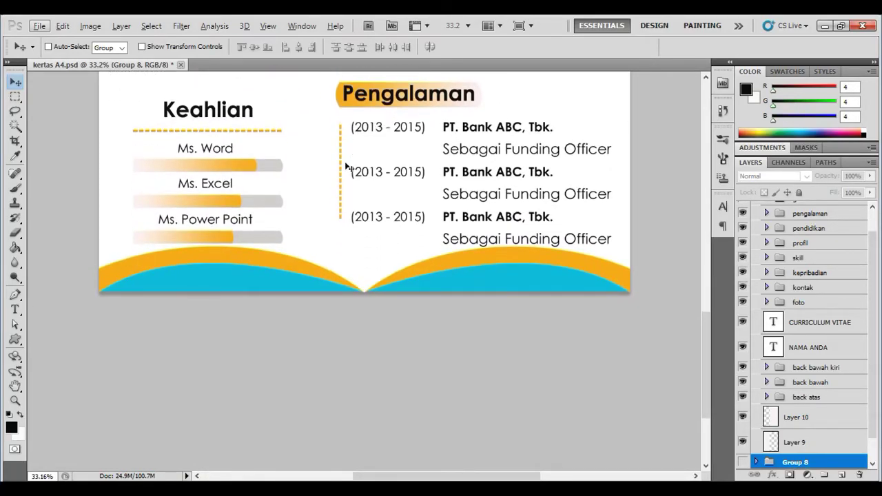
pyautogui.scroll(1, 783, 355)
pyautogui.click(756, 209)
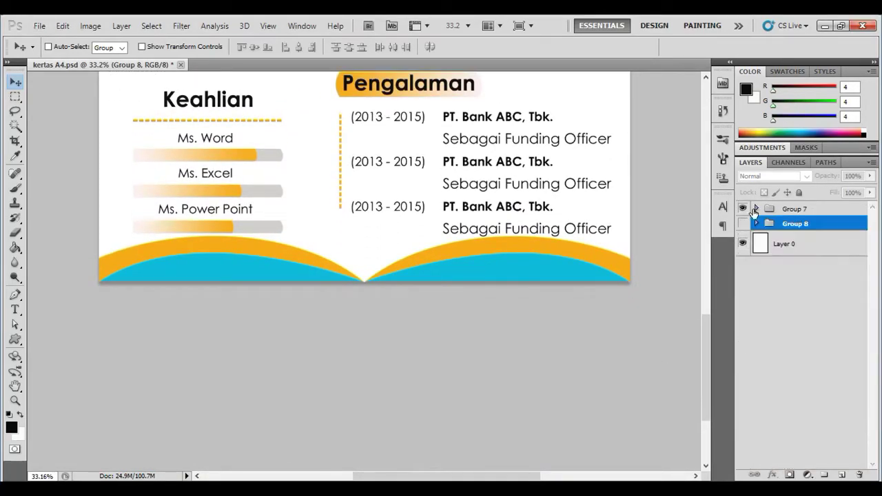